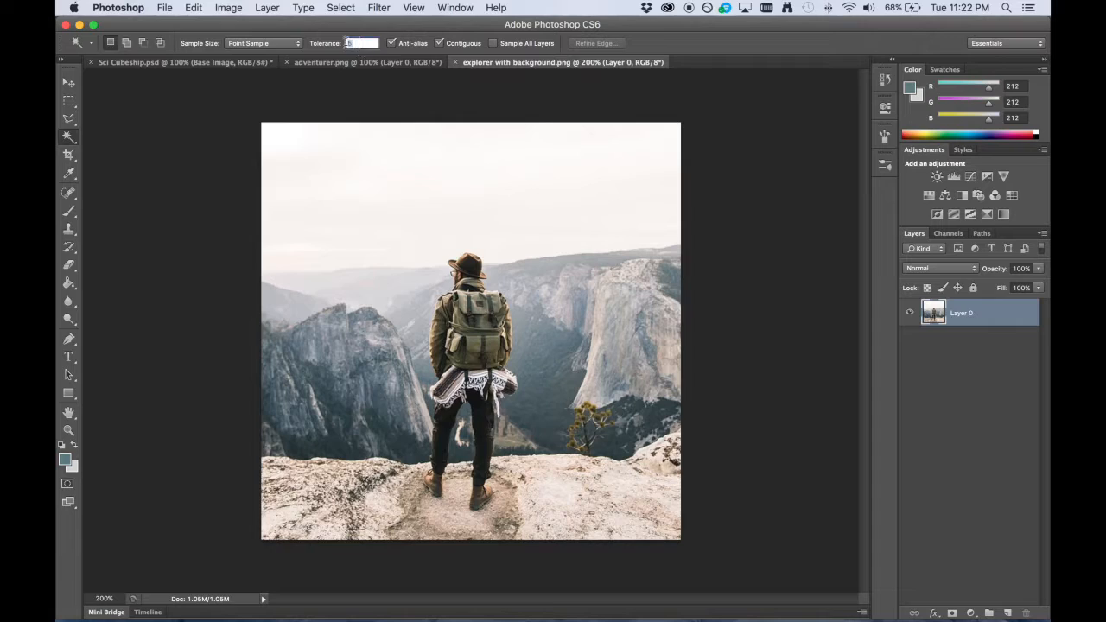
Set the Magic Wand tolerance to 30, select the sky and mountain areas around the explorer and delete them.
type("30")
key("Return")
left_click(566, 214)
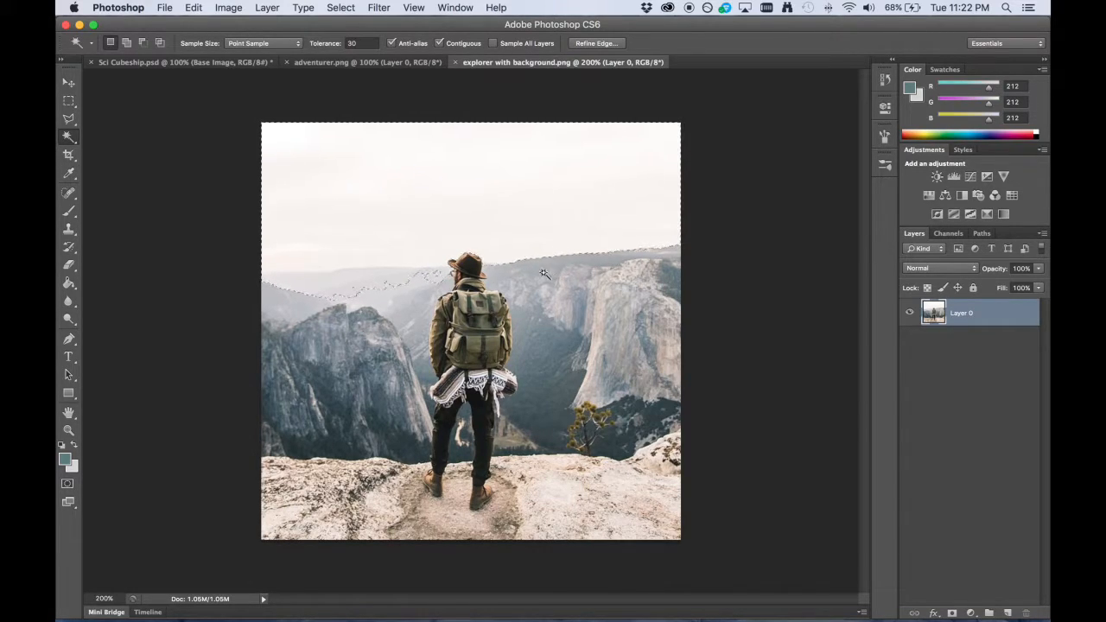
left_click(505, 273, "shift")
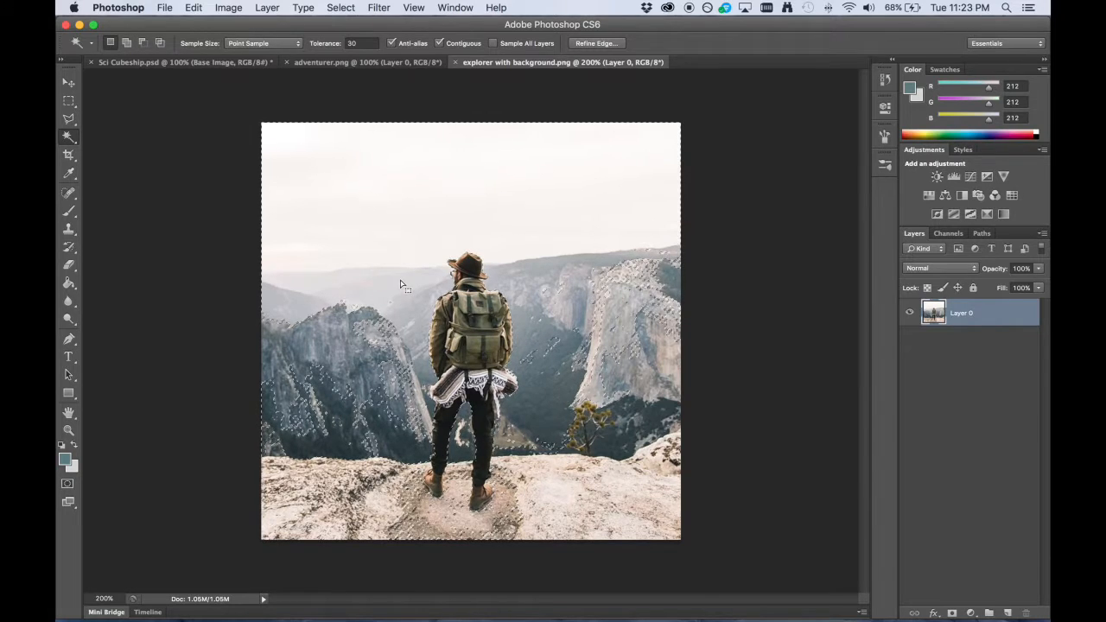
key("Delete")
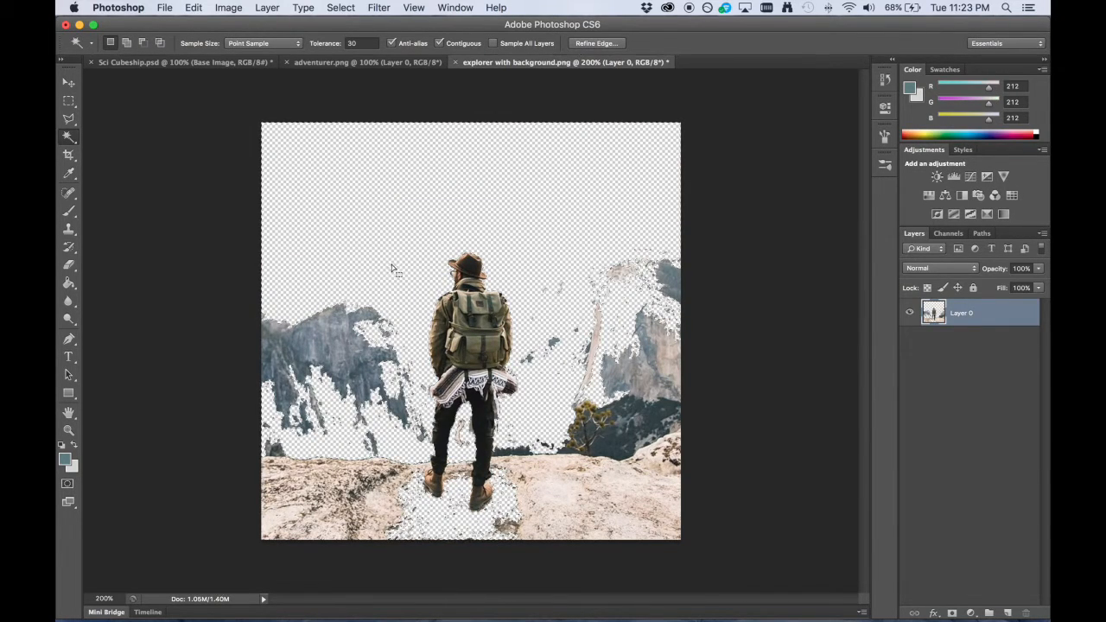
Outline the explorer with the Polygonal Lasso, invert the selection and delete the remaining rocks and mountains around him.
left_click(69, 120)
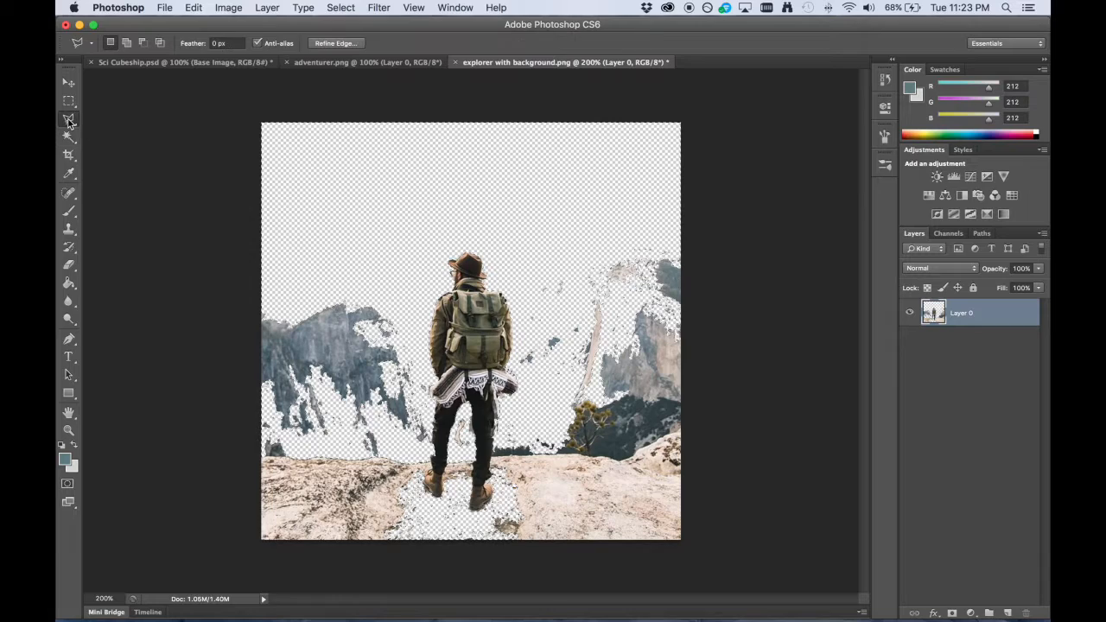
key("super+d")
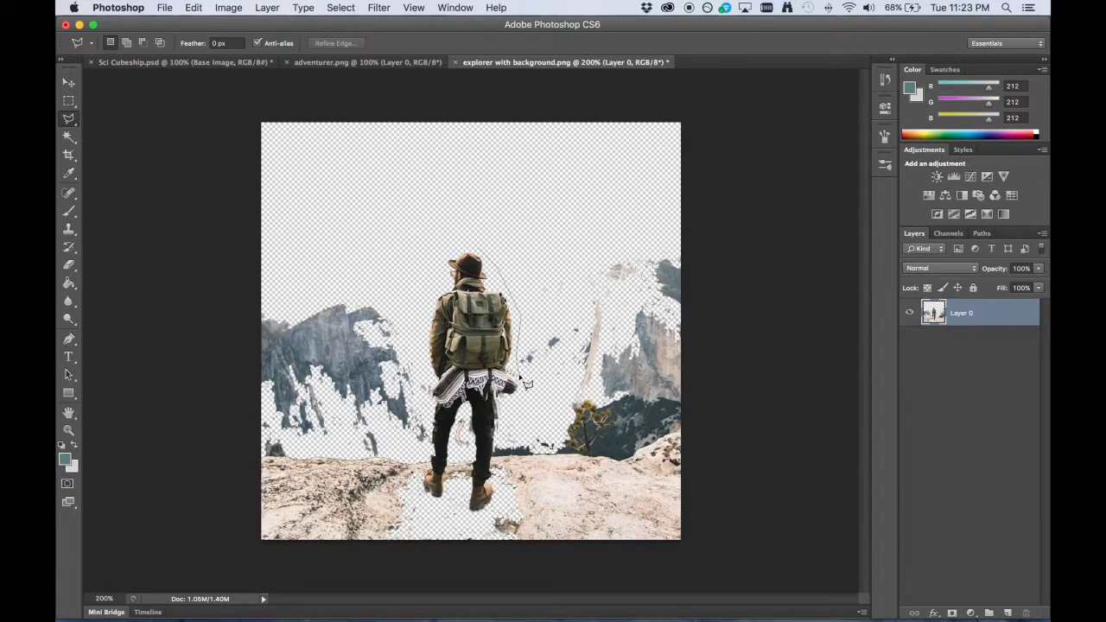
mouse_move(426, 354)
left_mouse_down()
mouse_move(416, 290)
mouse_move(425, 266)
mouse_move(448, 248)
mouse_move(495, 266)
left_mouse_up()
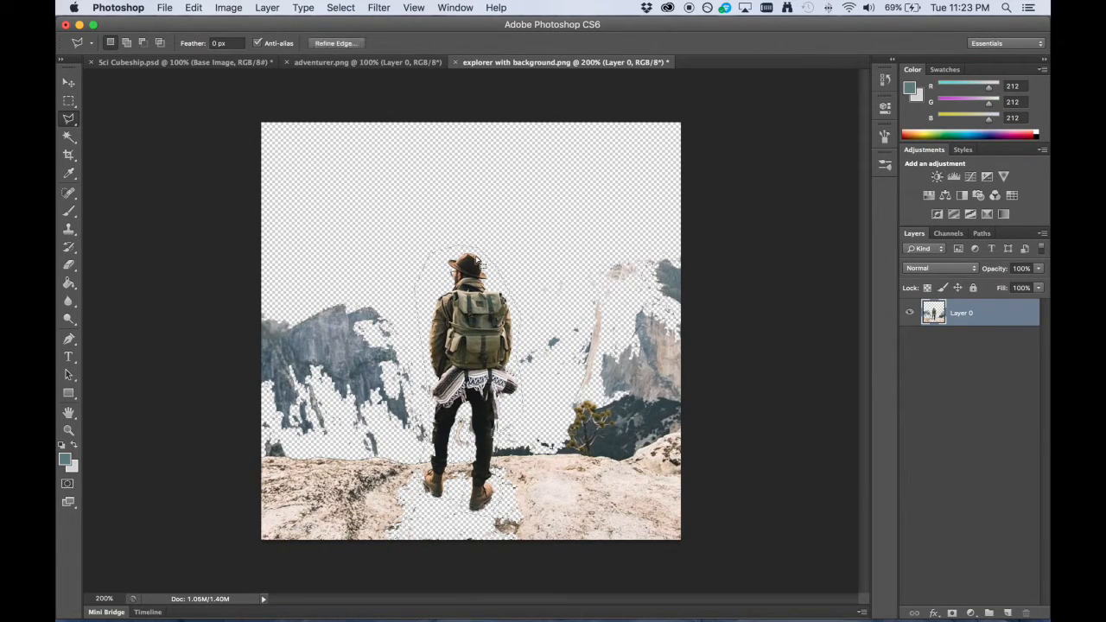
right_click(415, 223)
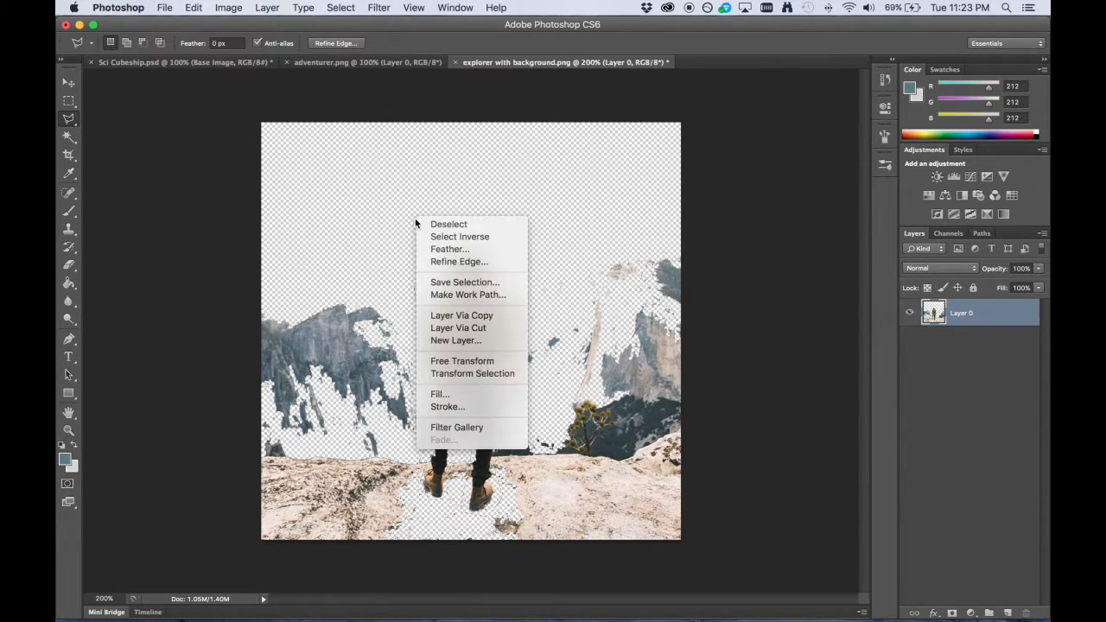
left_click(455, 238)
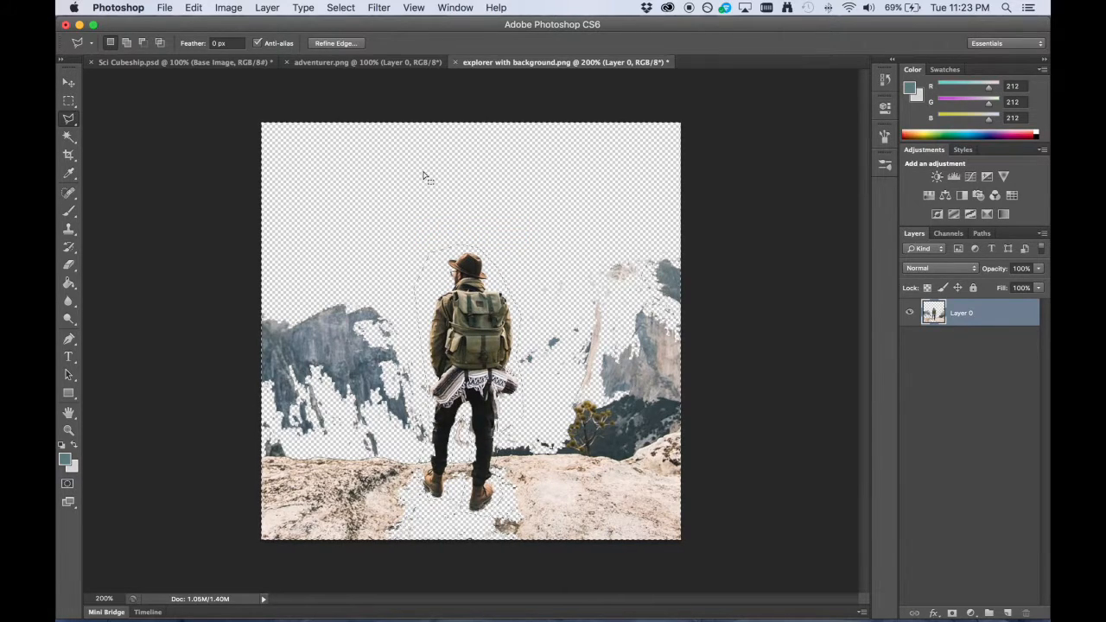
key("BackSpace")
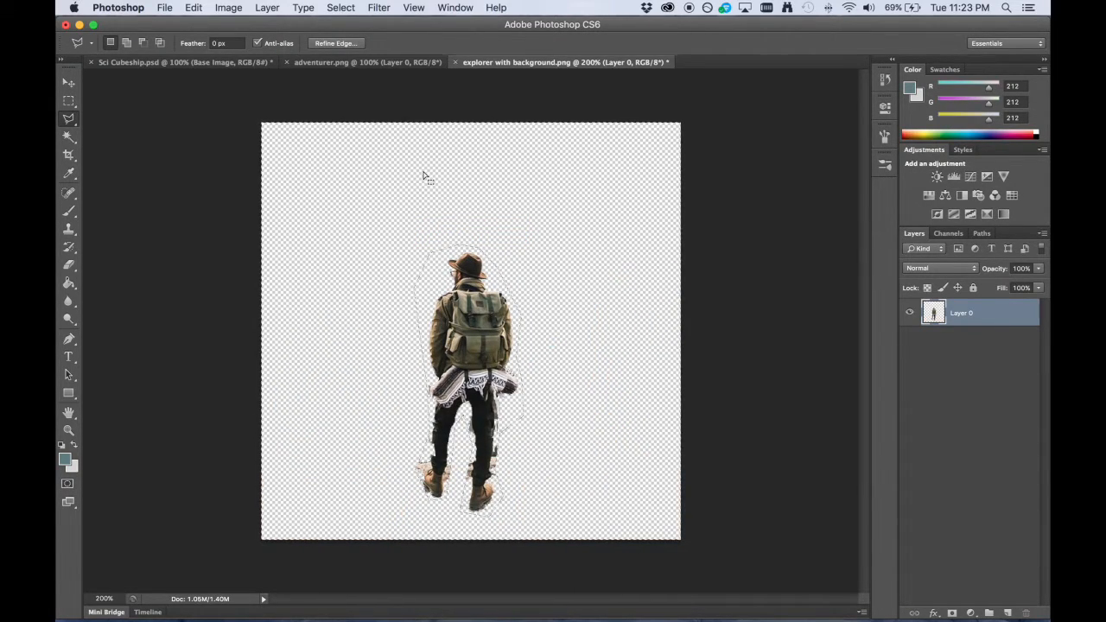
Select leftover background patches beside the explorer's legs and boots with the Magic Wand and delete them.
key("super+equal")
scroll(504, 261, "down", 2)
key("super+equal")
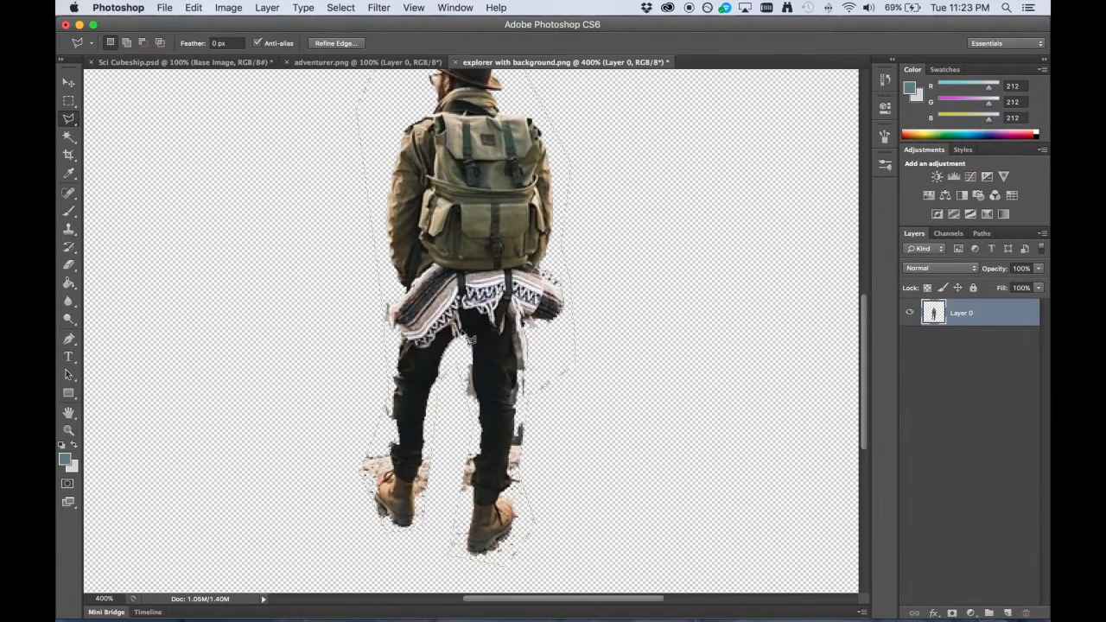
left_click(68, 137)
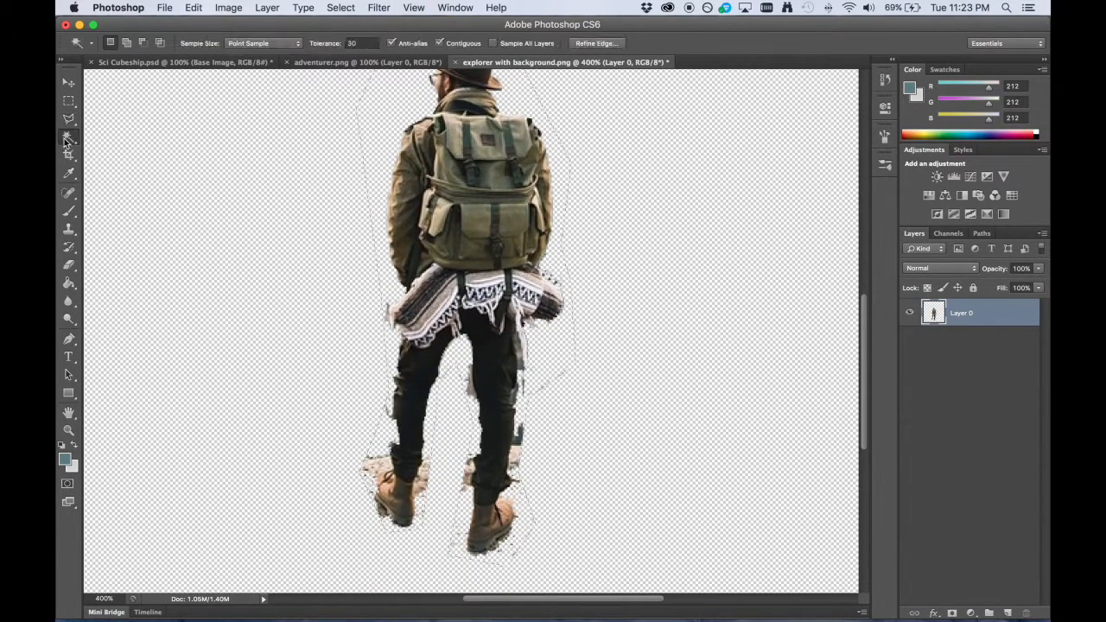
left_click(513, 431)
key("shift")
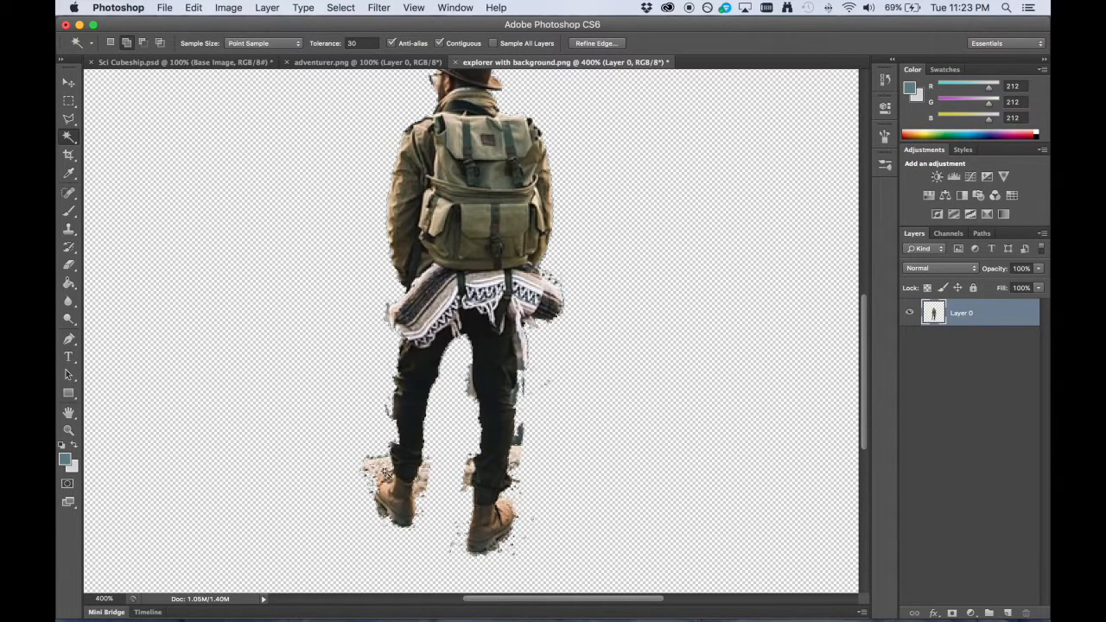
left_click(380, 463, "shift")
key("Delete")
scroll(377, 467, "up", 3)
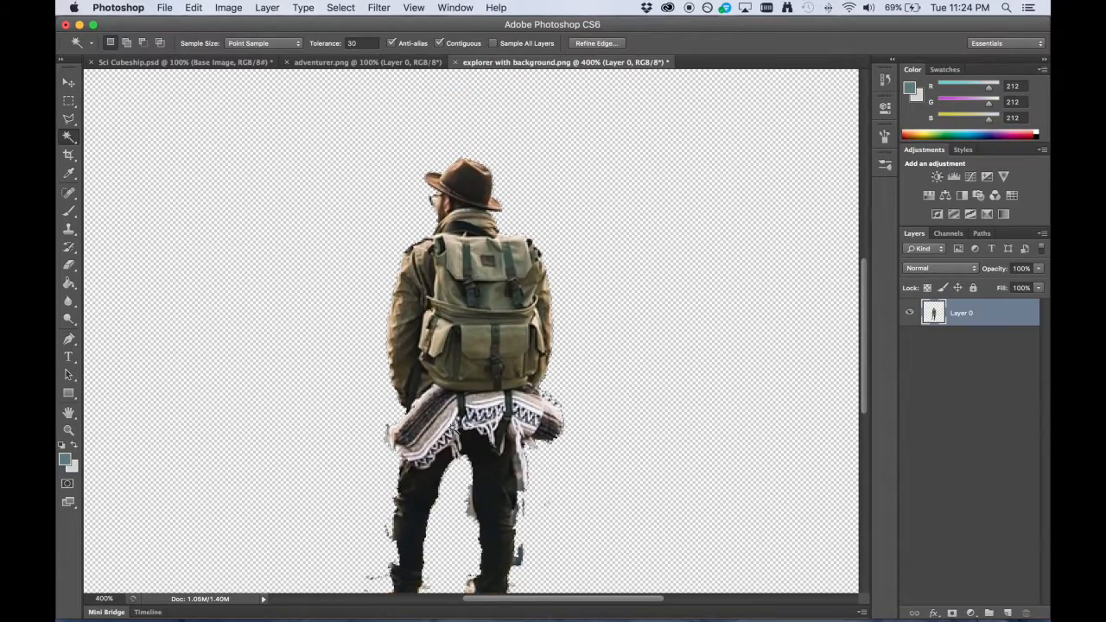
scroll(453, 426, "down", 3)
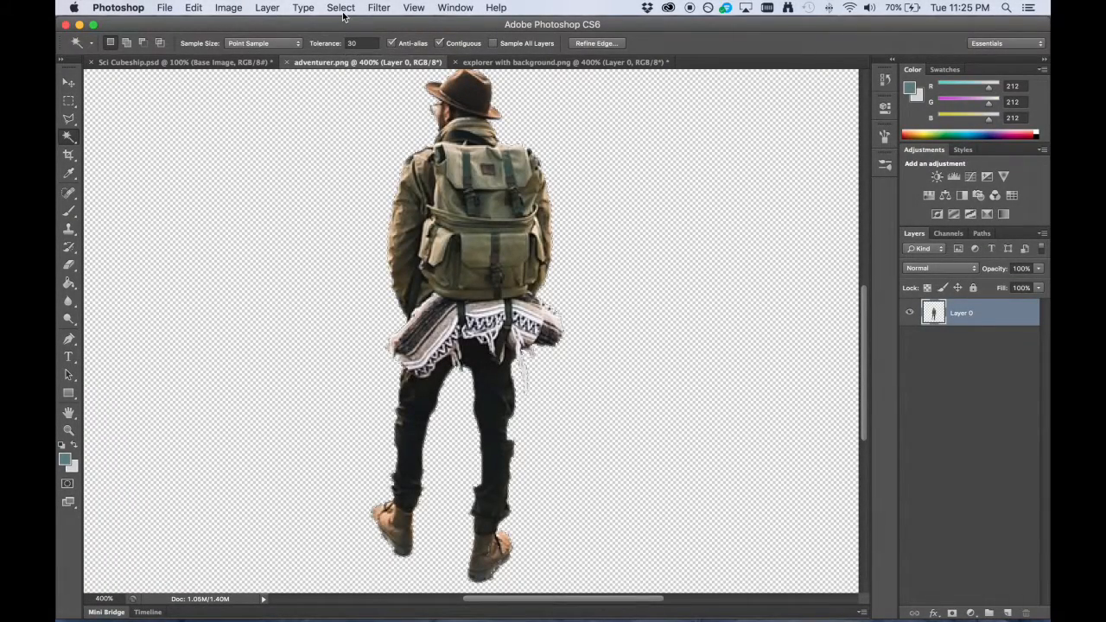
Refine the edge of the explorer selection with Smooth 5, Feather 0.8 px, Contrast 22% and Shift Edge -15%.
left_click(342, 8)
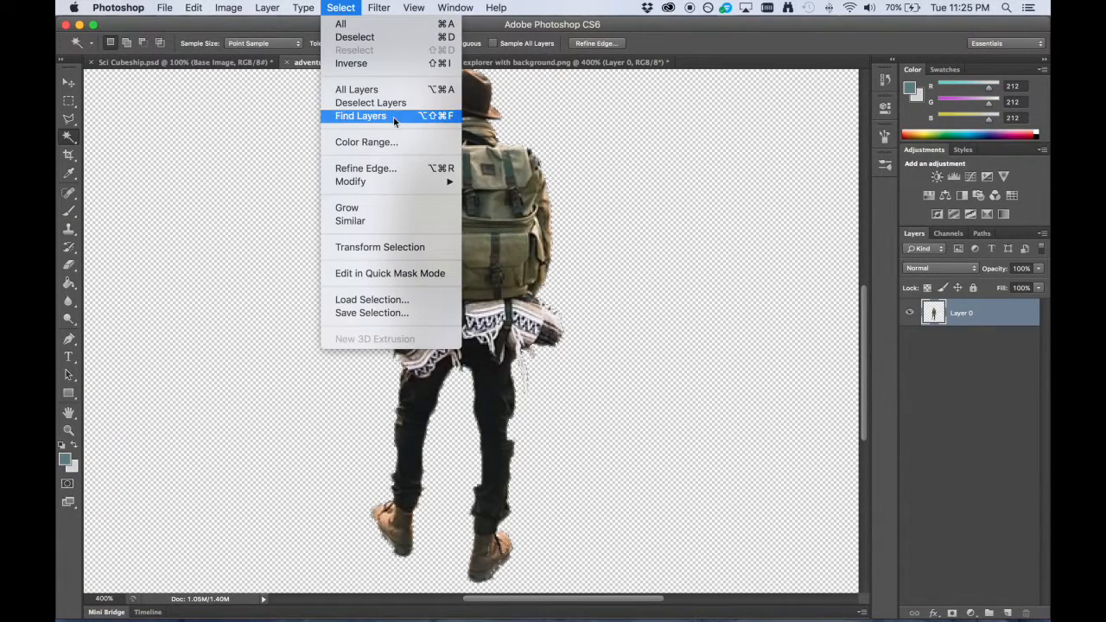
left_click(368, 169)
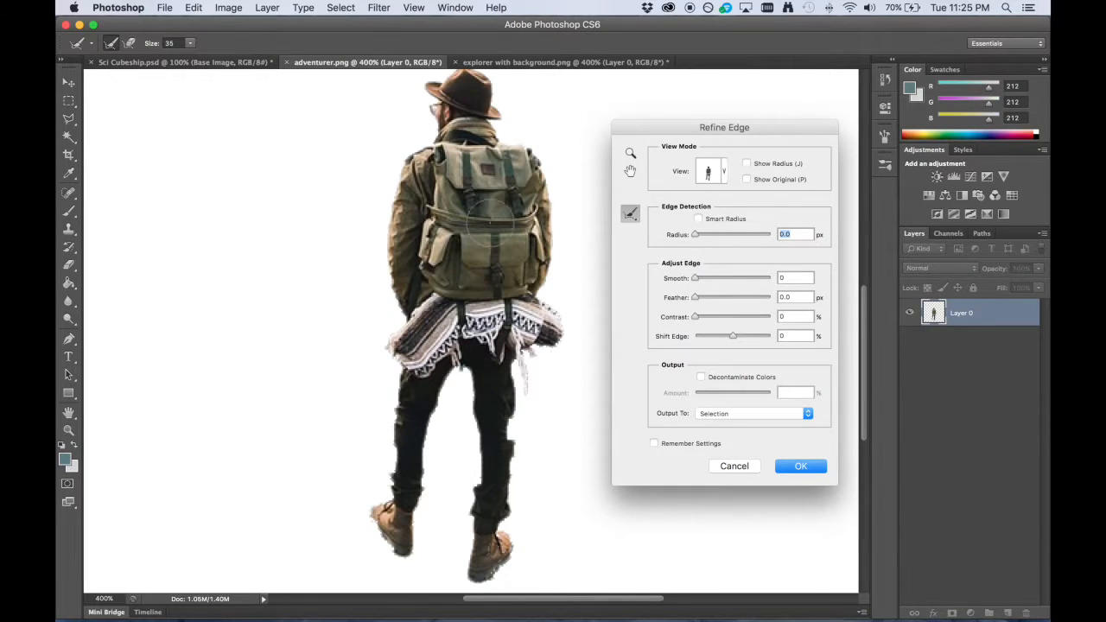
left_click_drag(707, 128, 699, 130)
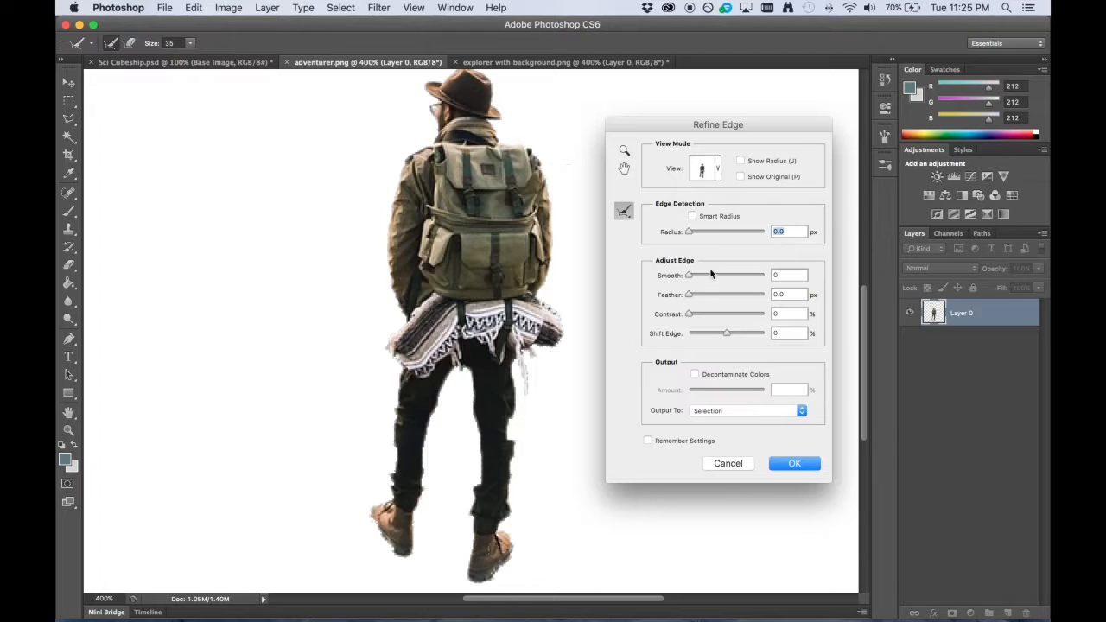
left_click_drag(688, 277, 739, 278)
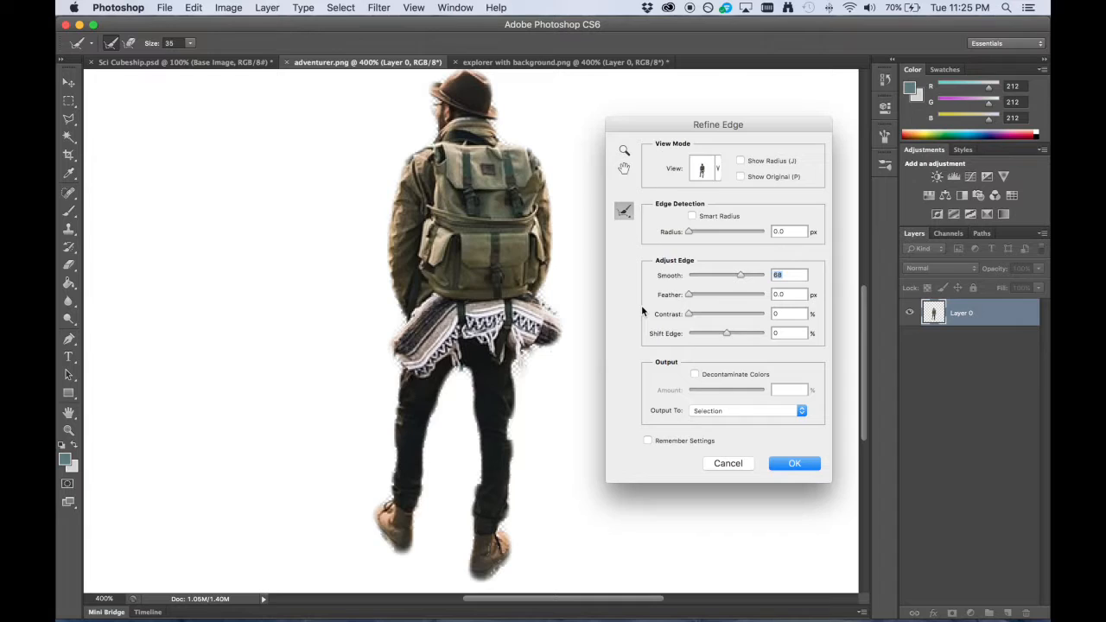
left_click_drag(741, 273, 695, 278)
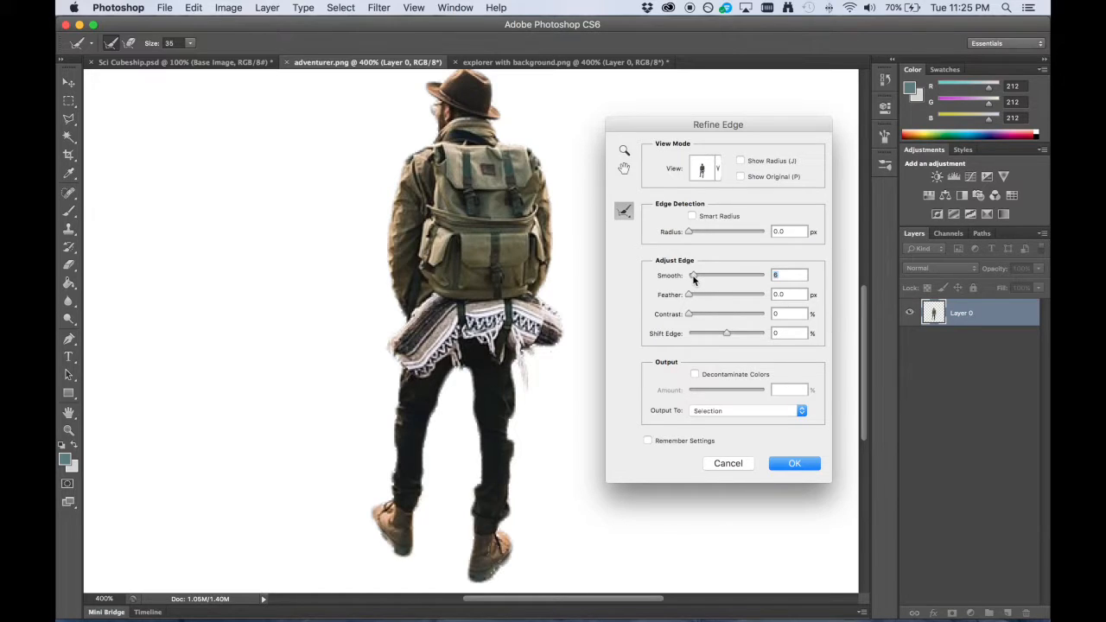
left_click_drag(690, 300, 727, 316)
left_click_drag(707, 317, 721, 336)
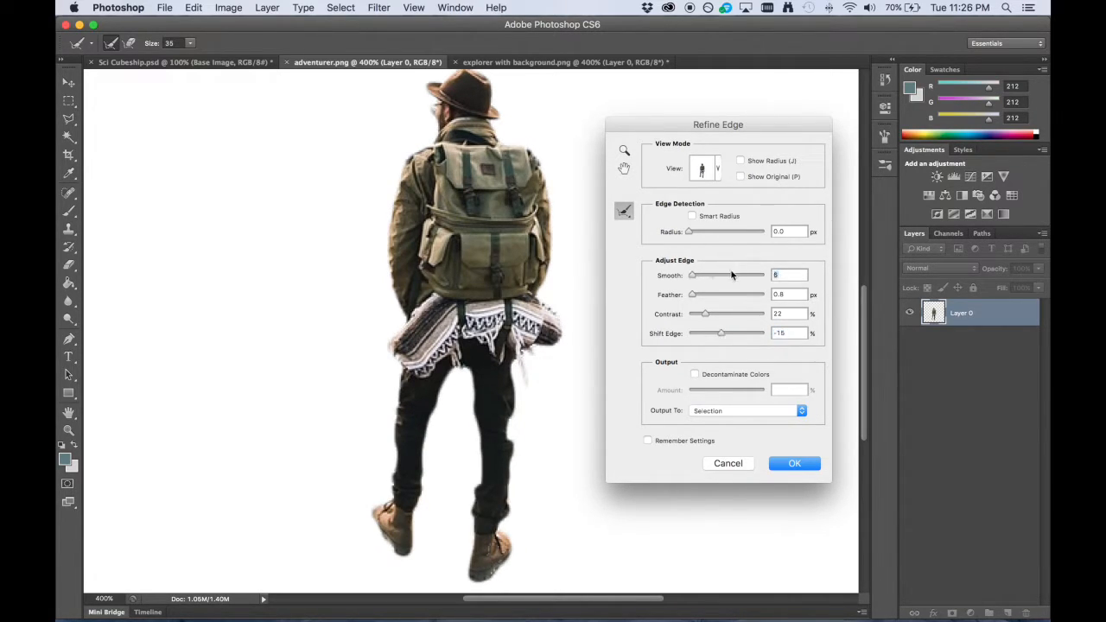
Output the refined selection to a new layer and apply the edge refinement.
left_click(736, 411)
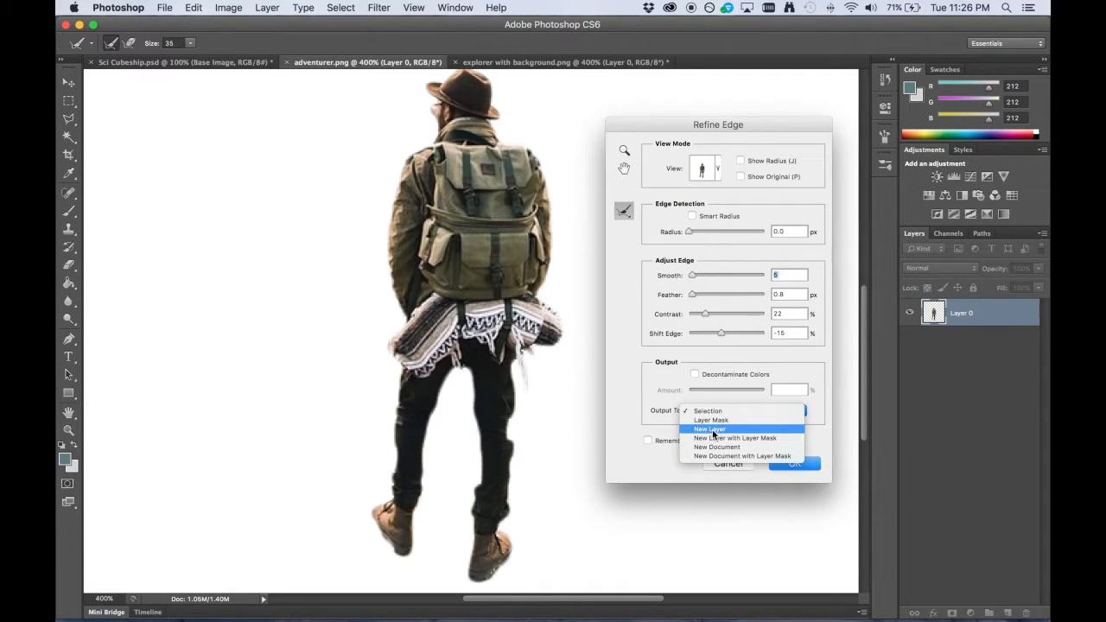
left_click(735, 430)
left_click(787, 463)
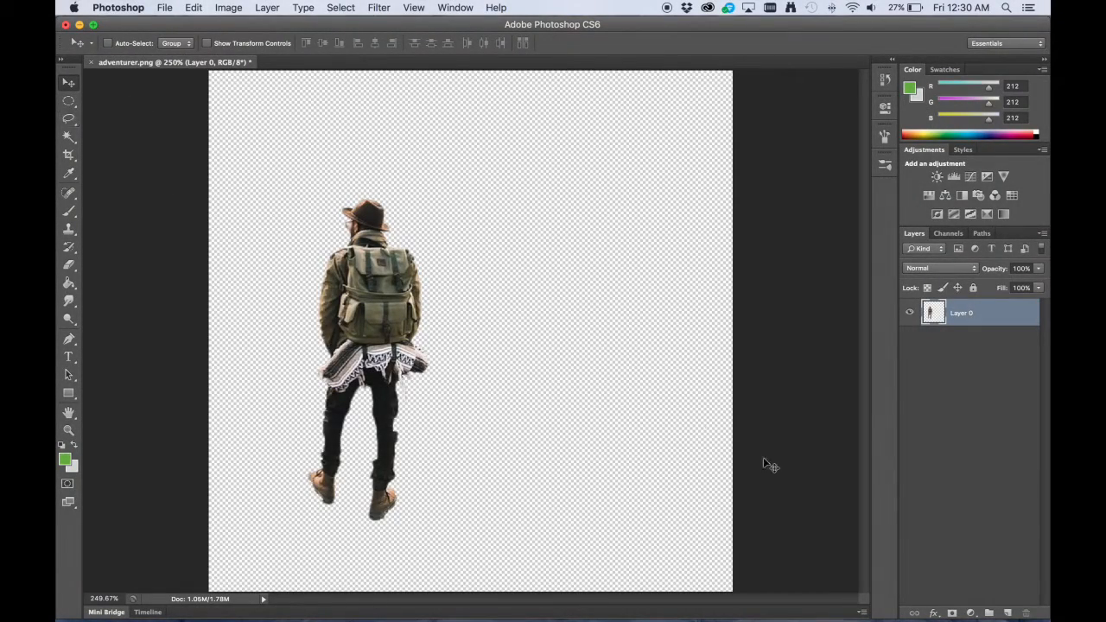
Add a new layer and draw a tall rectangular marquee on the empty canvas area beside the explorer.
left_click(1007, 613)
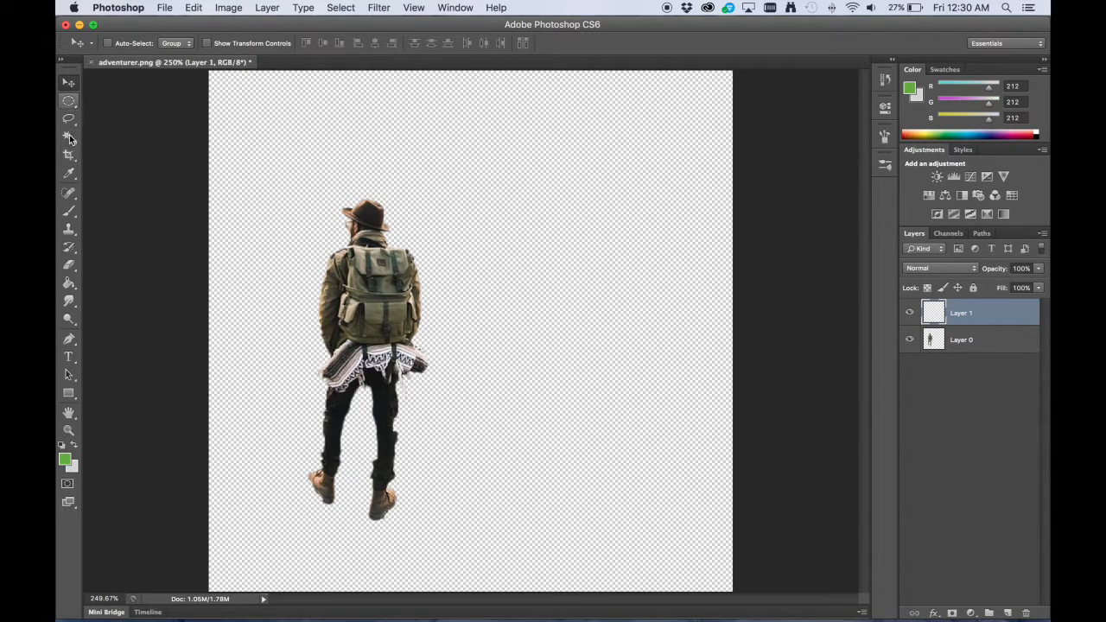
left_click_drag(69, 100, 112, 94)
left_click_drag(453, 125, 696, 551)
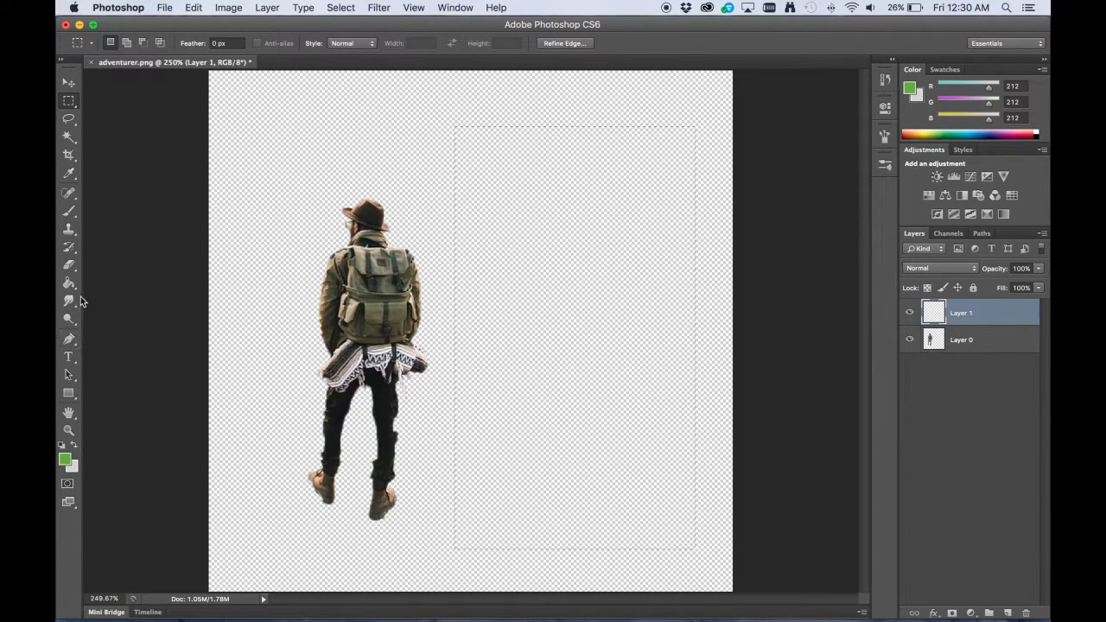
Set the foreground color to dark green 354b32 and fill the rectangular selection with it.
key("i")
left_click(65, 460)
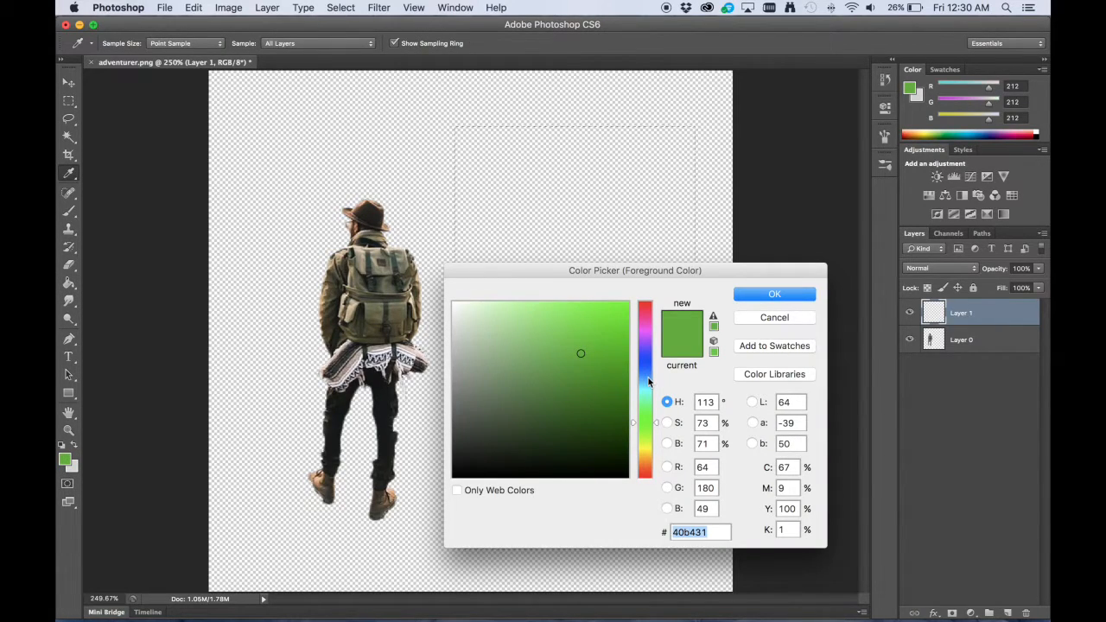
left_click_drag(523, 432, 511, 426)
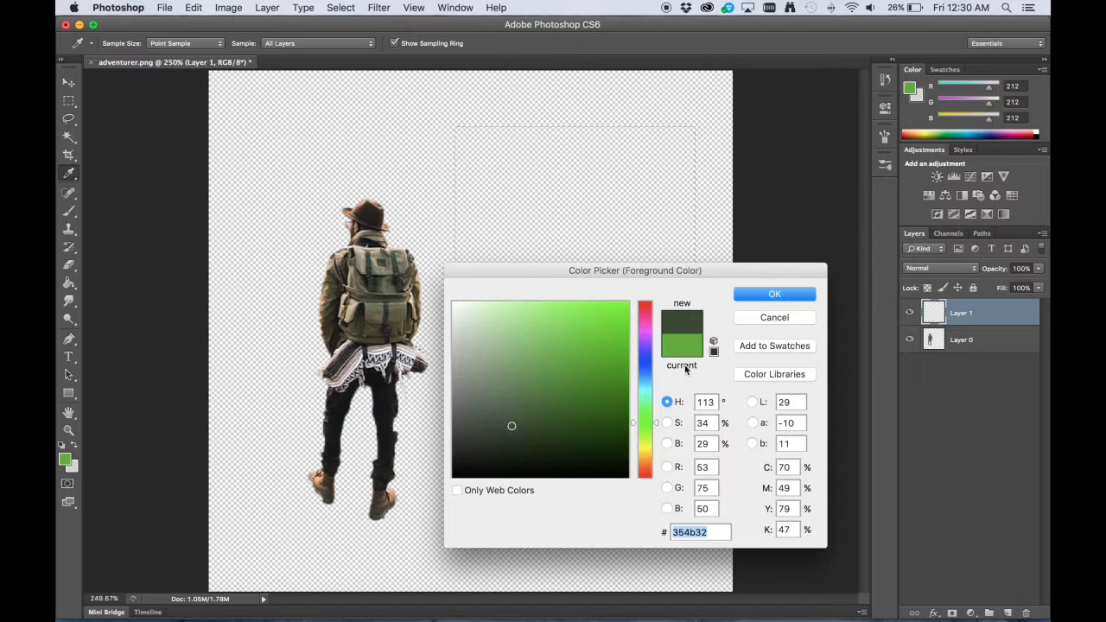
left_click(774, 294)
key("g")
left_click(626, 298)
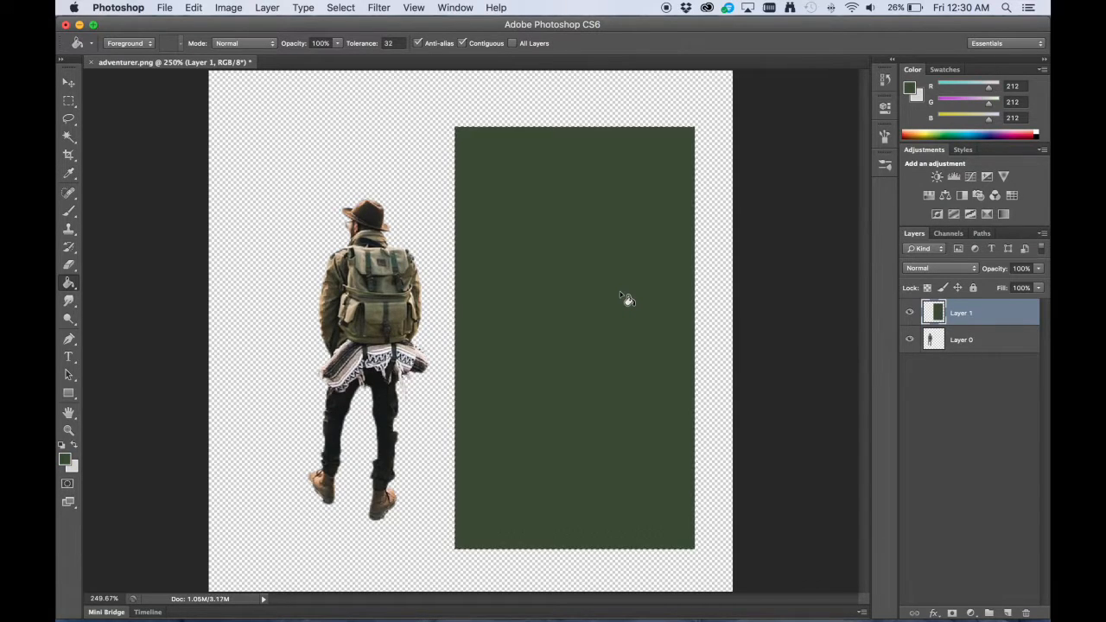
Deselect the green rectangle and make Layer 0, which holds the explorer, the active layer.
key("m")
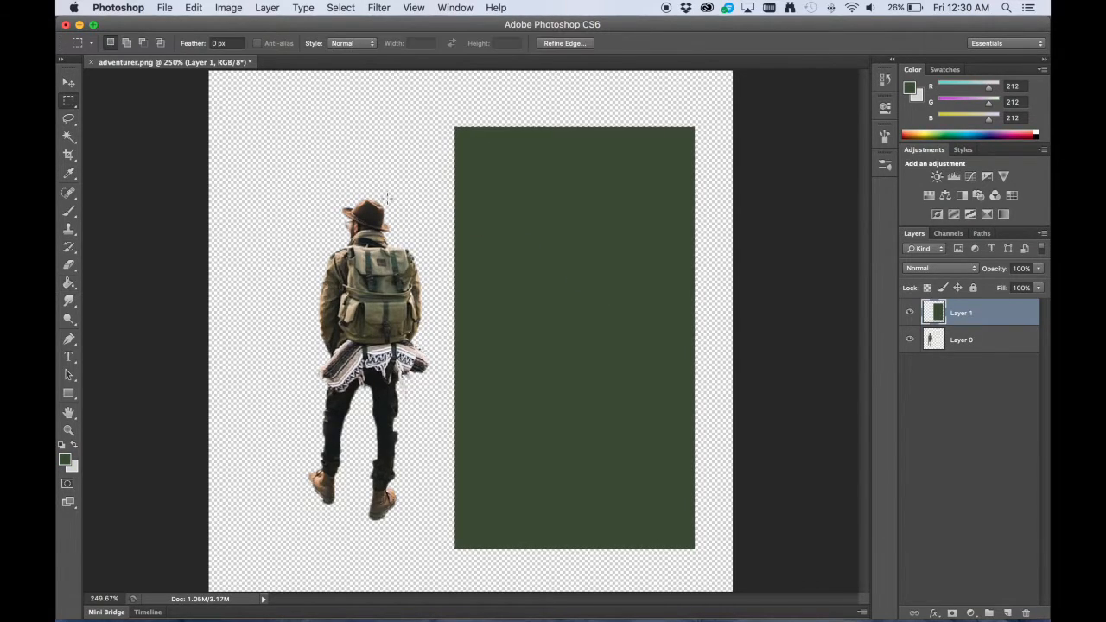
key("v")
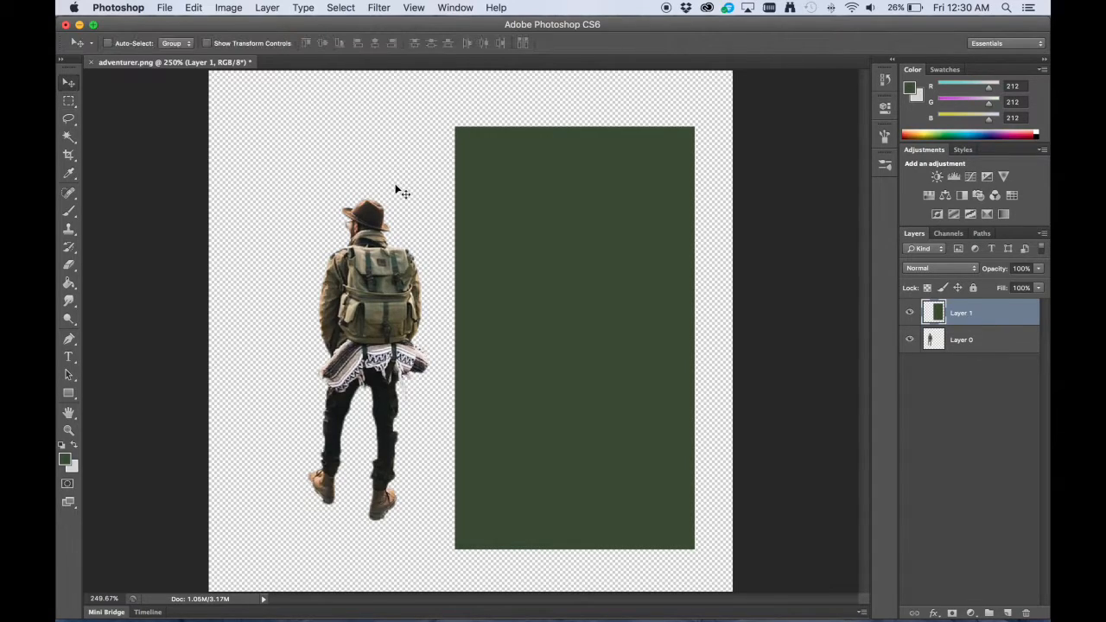
left_click(983, 341)
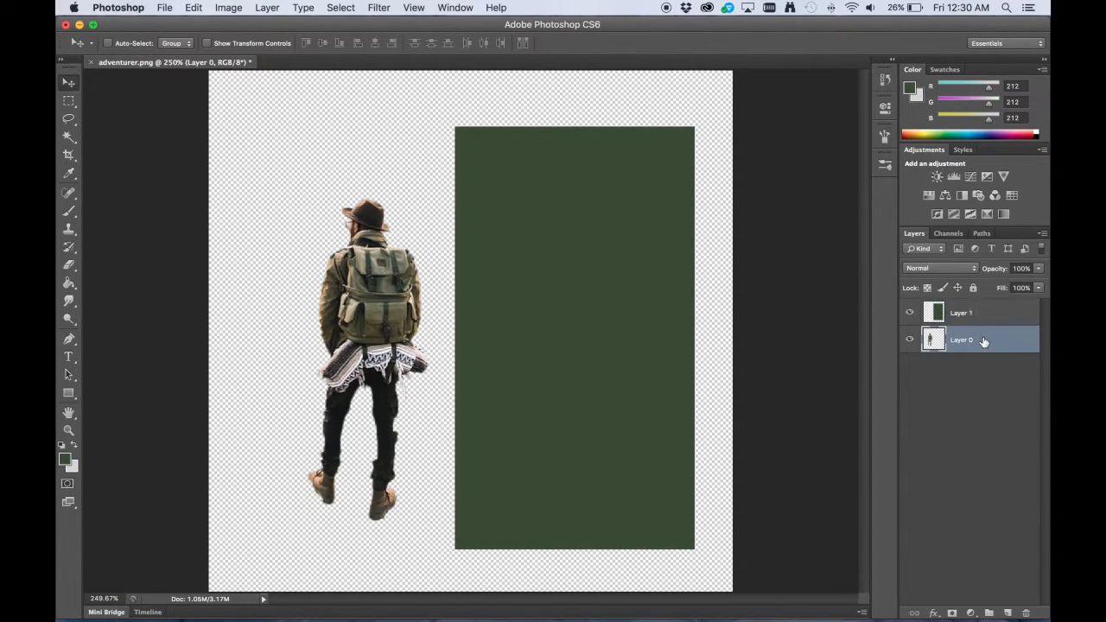
Try clearing a rectangular marquee area over the explorer's backpack, and undo the deletion.
left_click(70, 103)
left_click_drag(434, 171, 581, 284)
left_click_drag(539, 216, 459, 276)
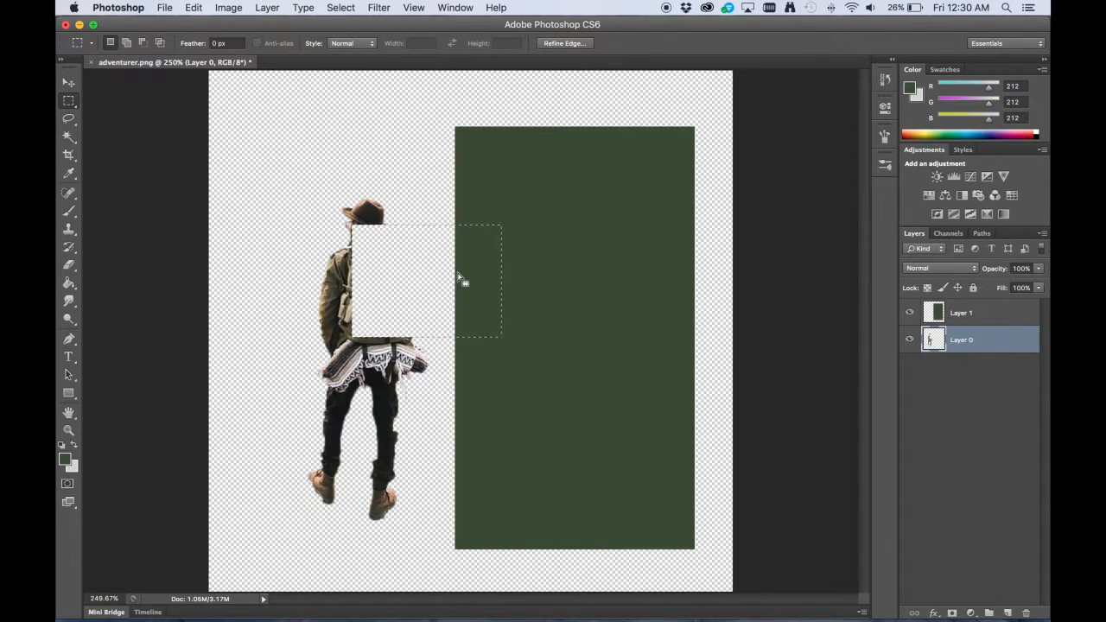
key("super+z")
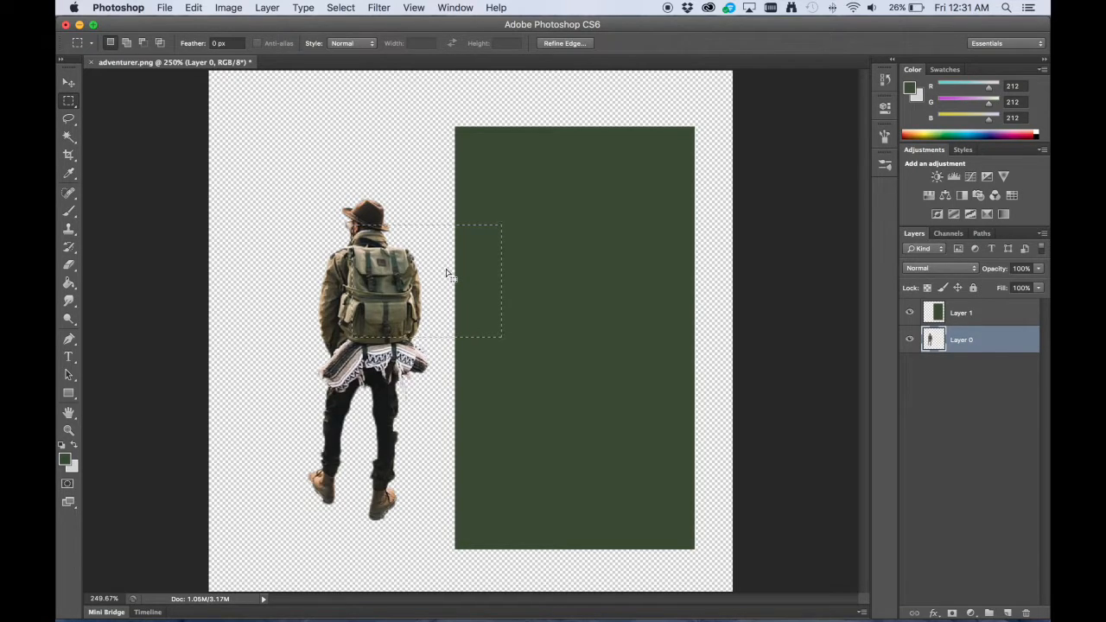
Select only the explorer's pixels on Layer 0 and activate the Move tool.
right_click(932, 343)
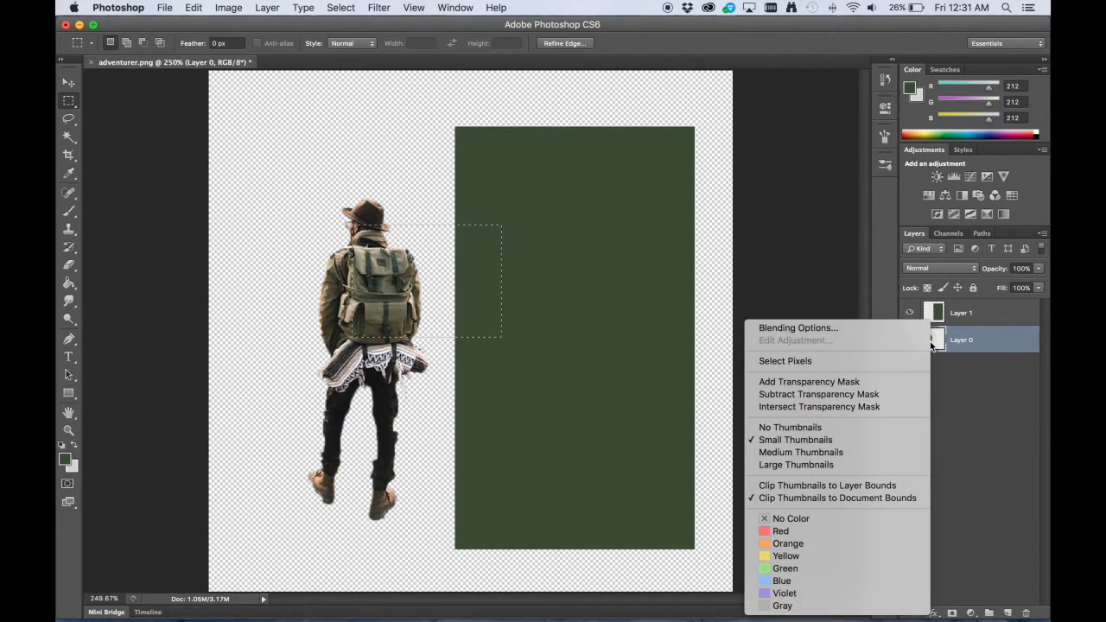
left_click(788, 359)
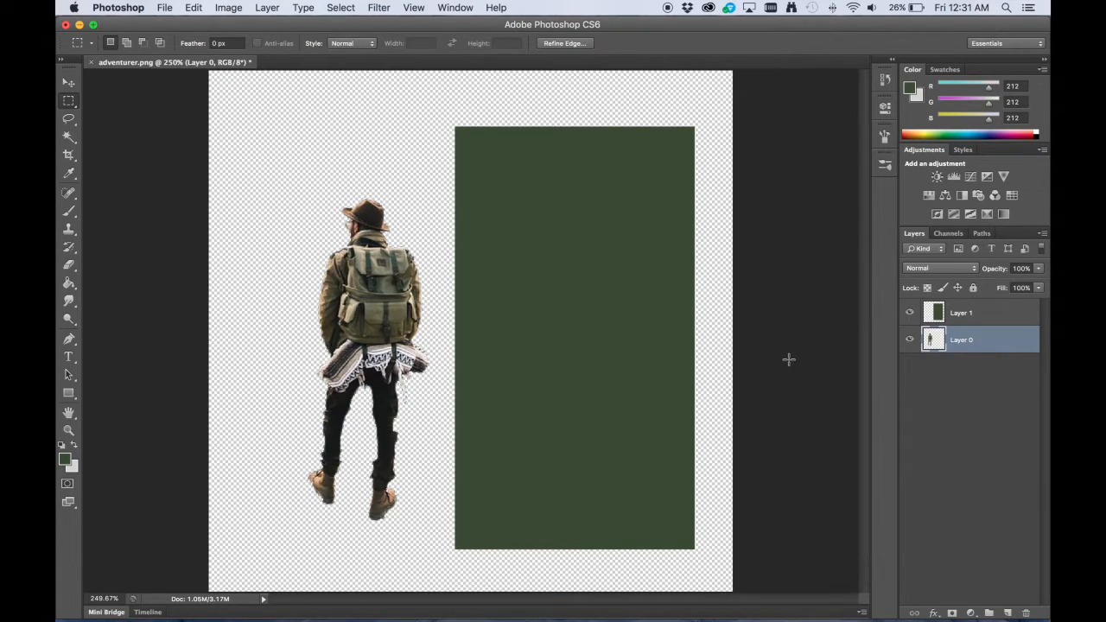
key("v")
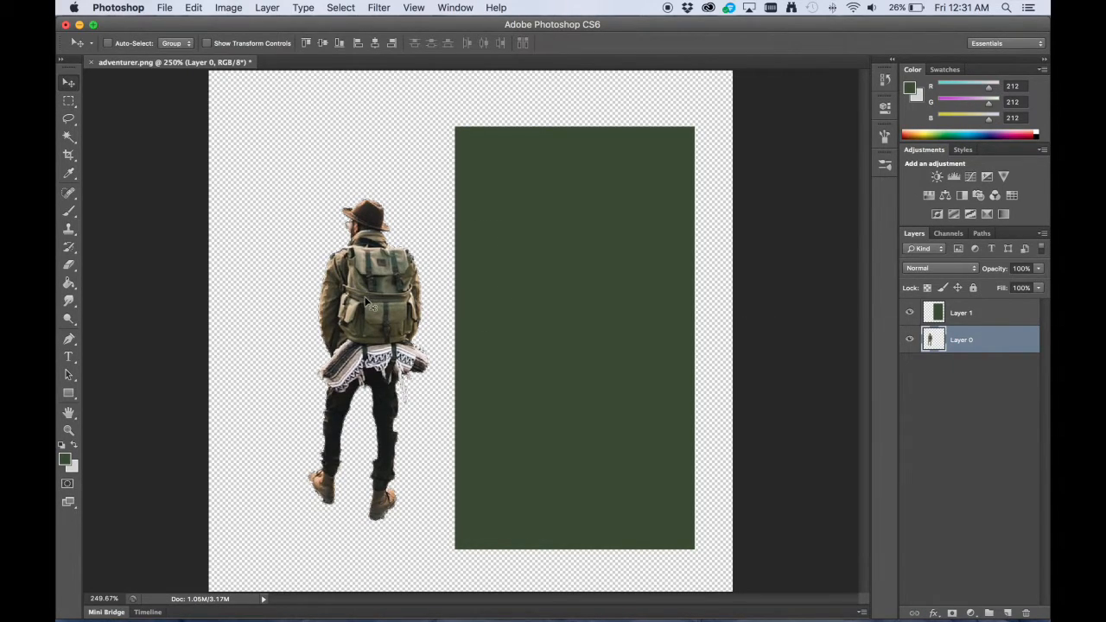
Move the explorer's selected pixels on Layer 0 behind the middle of Layer 1's green rectangle.
mouse_move(372, 311)
left_mouse_down()
mouse_move(372, 289)
mouse_move(388, 320)
mouse_move(328, 274)
mouse_move(331, 305)
mouse_move(352, 311)
left_mouse_up()
left_click(961, 313)
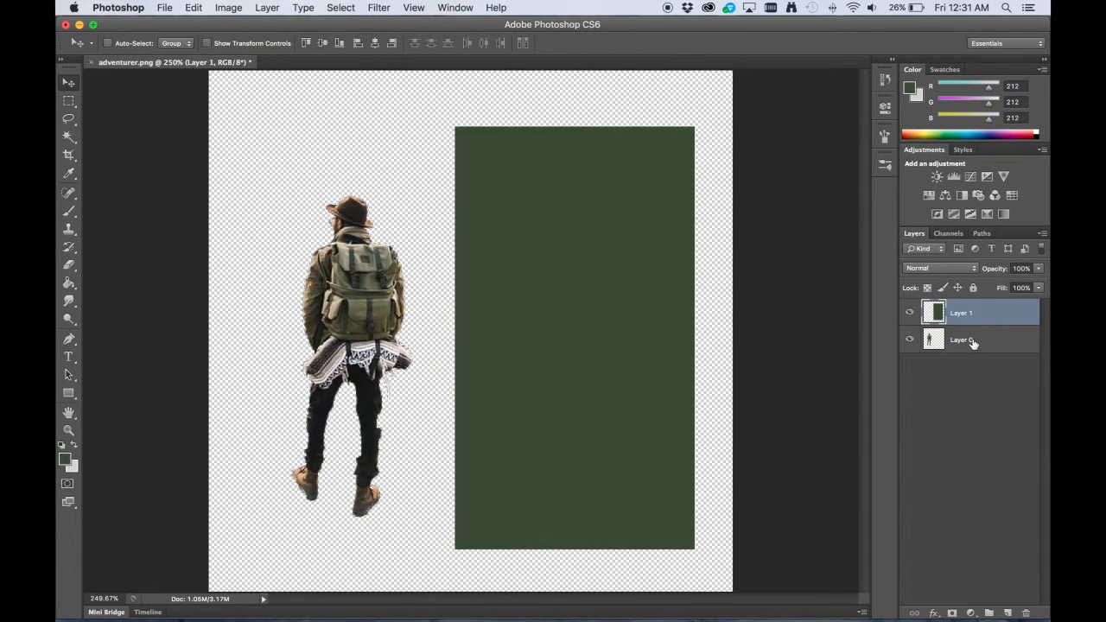
left_click(971, 342)
left_click_drag(378, 324, 590, 306)
left_click_drag(579, 302, 571, 303)
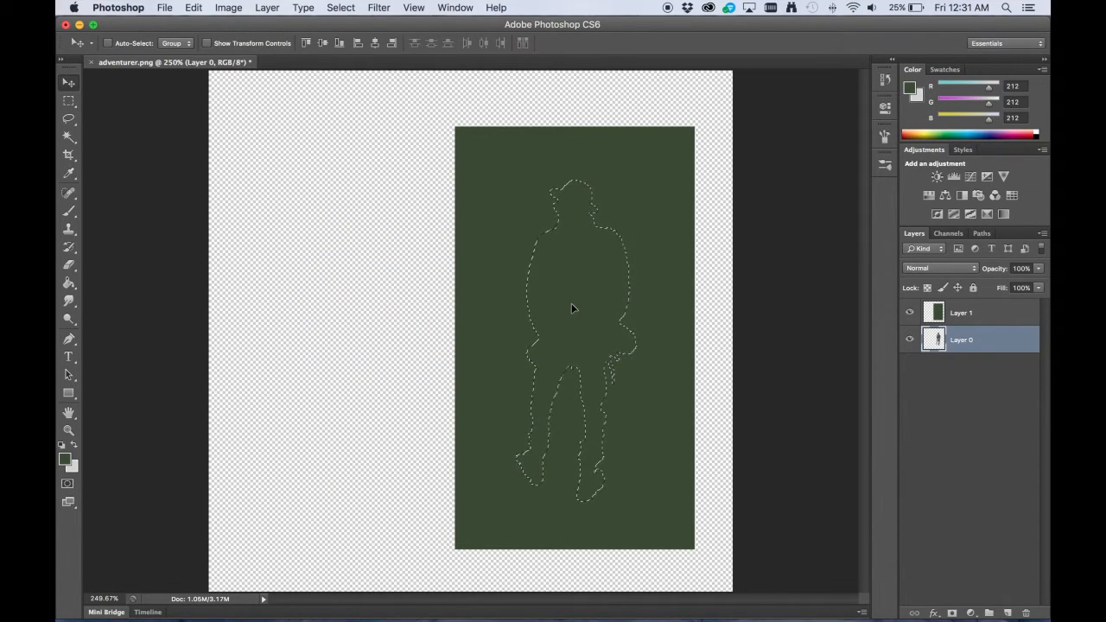
Delete the explorer-shaped selection from the green rectangle on Layer 1, and move the explorer on Layer 0 back out to the rectangle's left.
left_click(980, 315)
key("Delete")
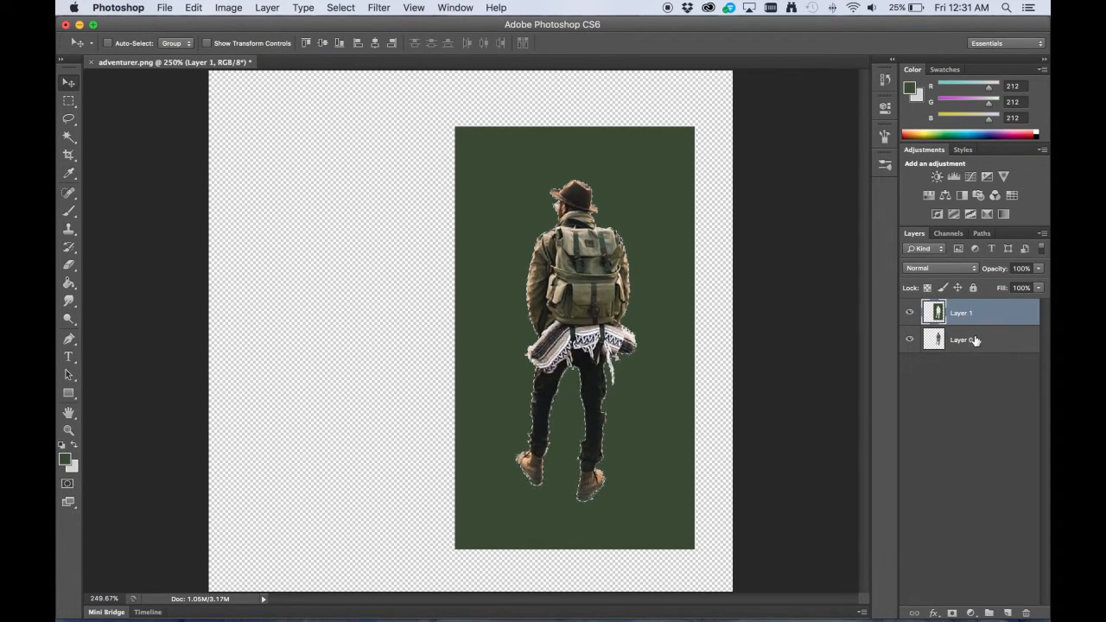
left_click(976, 344)
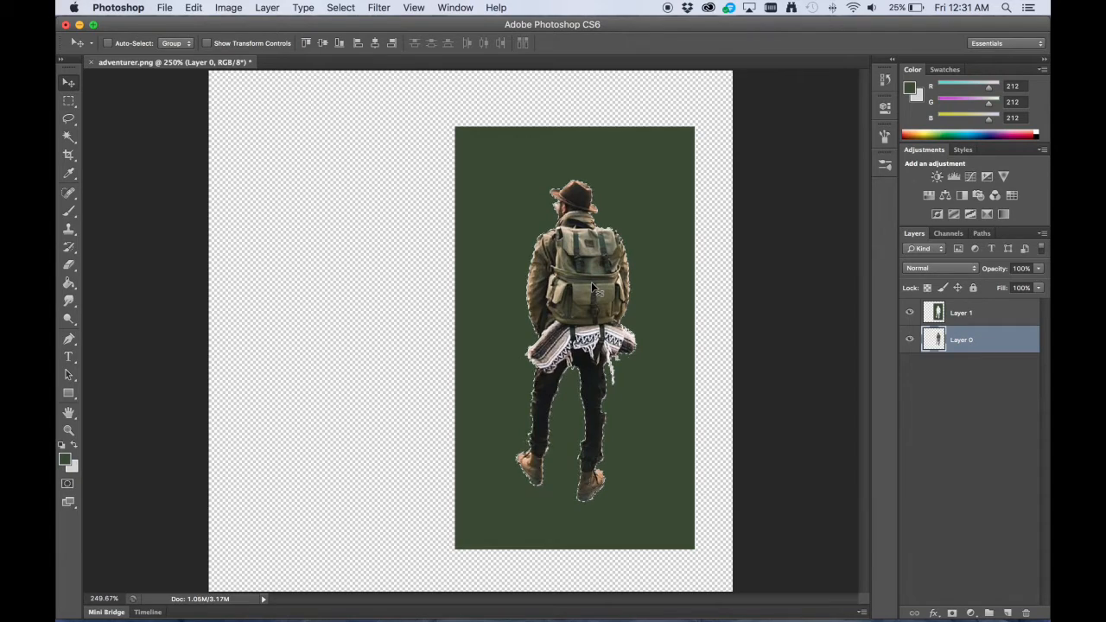
left_click_drag(596, 282, 375, 285)
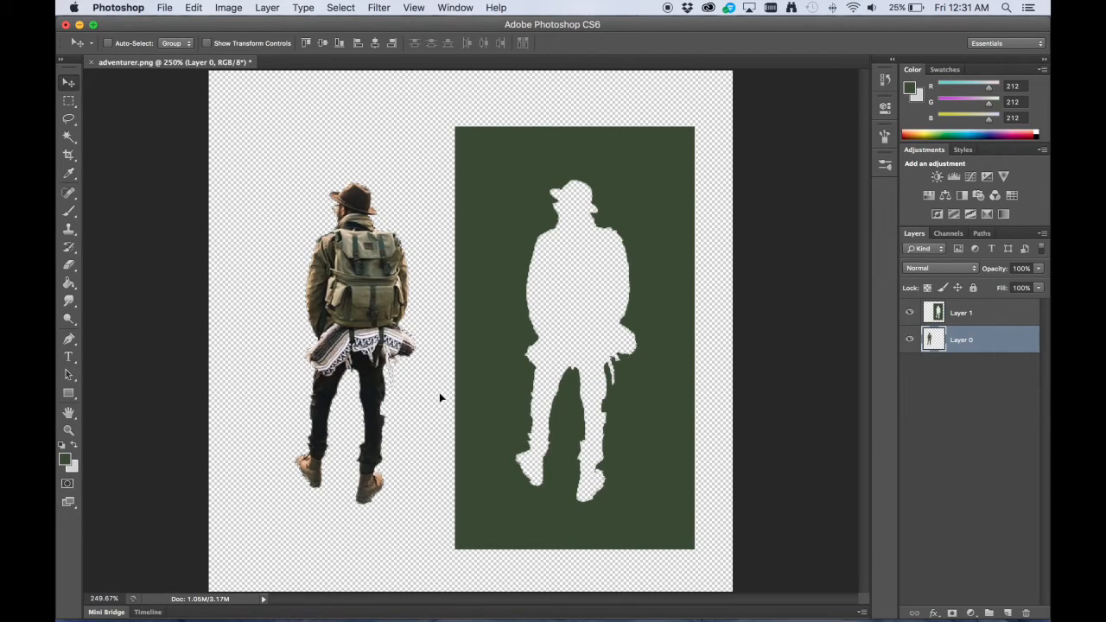
Deselect the explorer's outline and move Layer 1's green rectangle slightly left, closer to the explorer.
key("m")
left_click(996, 317)
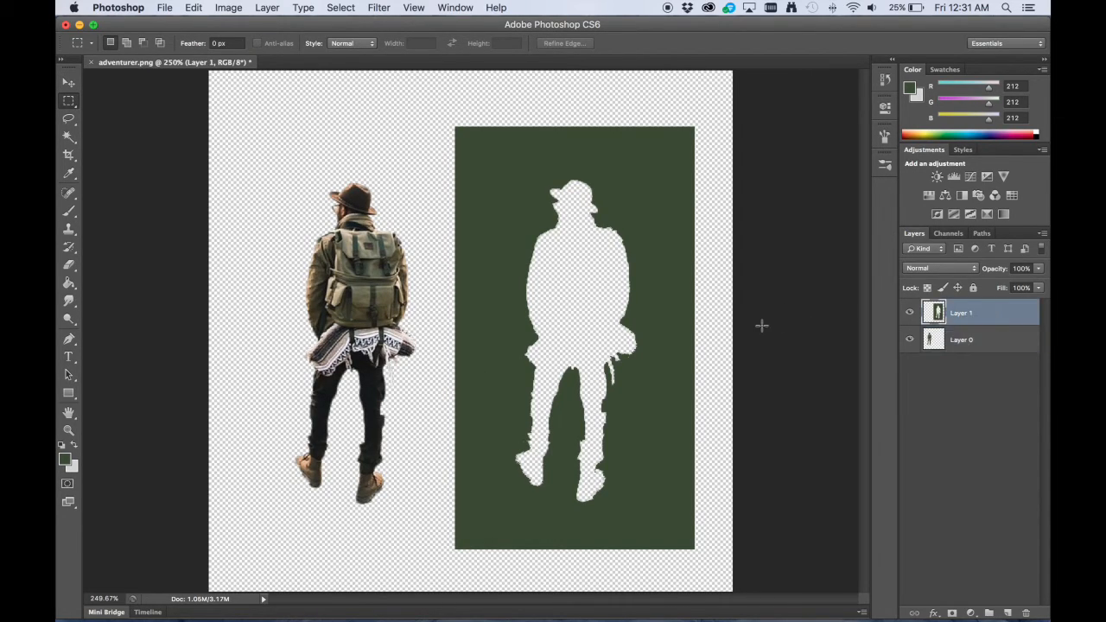
key("v")
left_click_drag(679, 350, 660, 348)
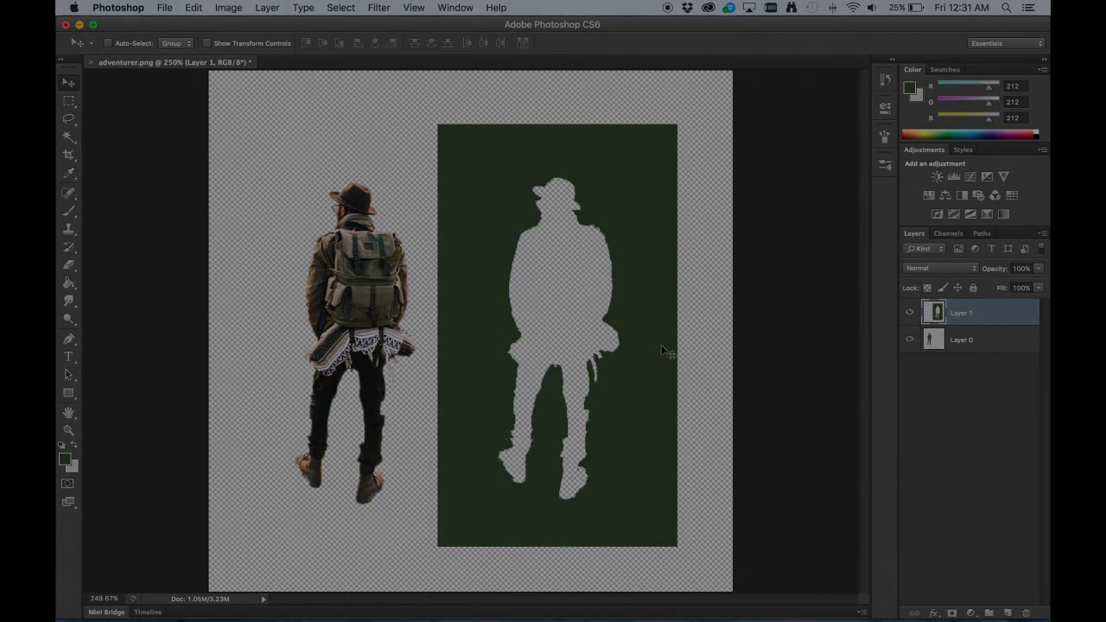